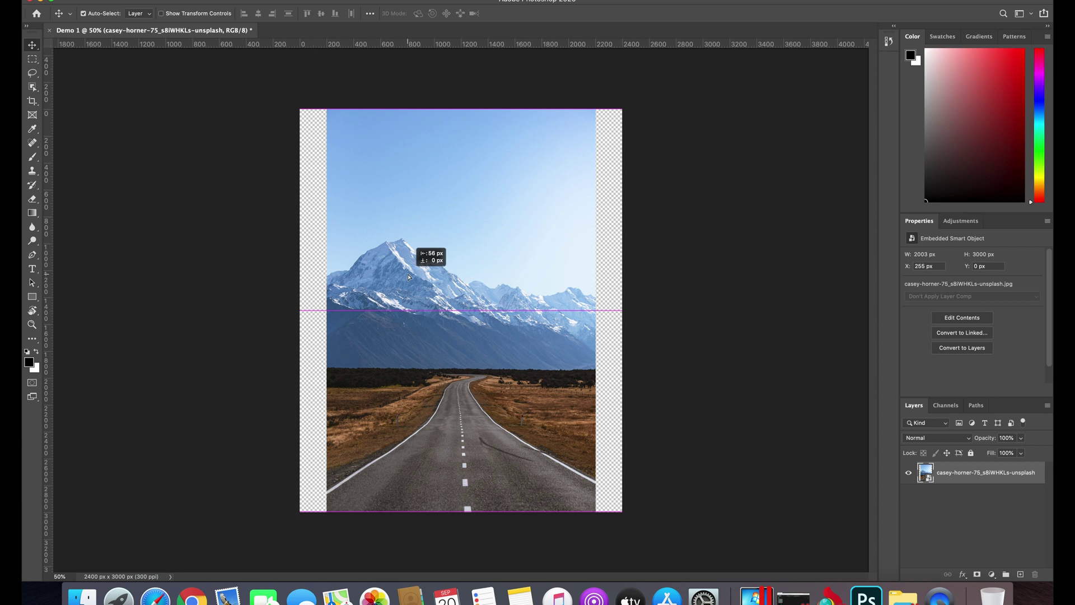
Crop the canvas horizontally to the photo's edges, removing the transparent strips on both sides
{"action": "key", "text": "m"}
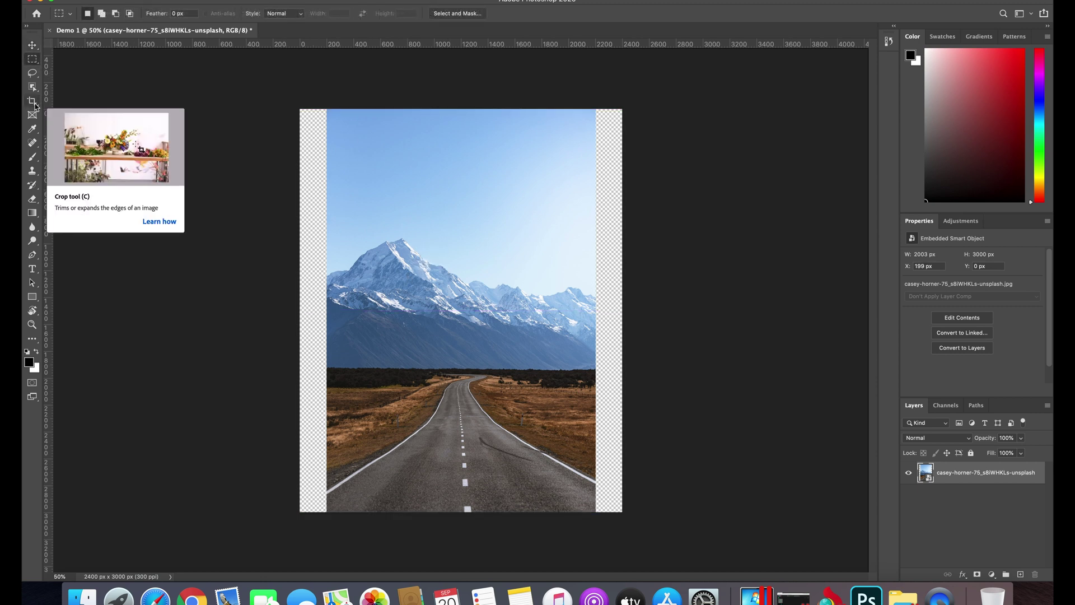
{"action": "left_click", "coordinate": [33, 103]}
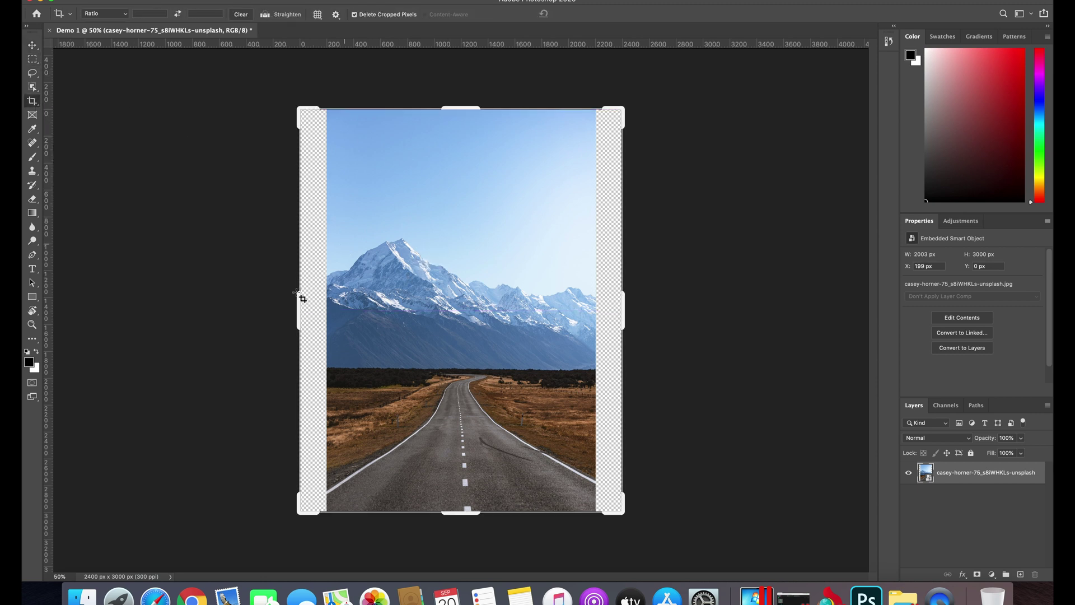
{"action": "left_click_drag", "start_coordinate": [297, 298], "coordinate": [355, 297]}
{"action": "left_click_drag", "start_coordinate": [607, 315], "coordinate": [598, 314]}
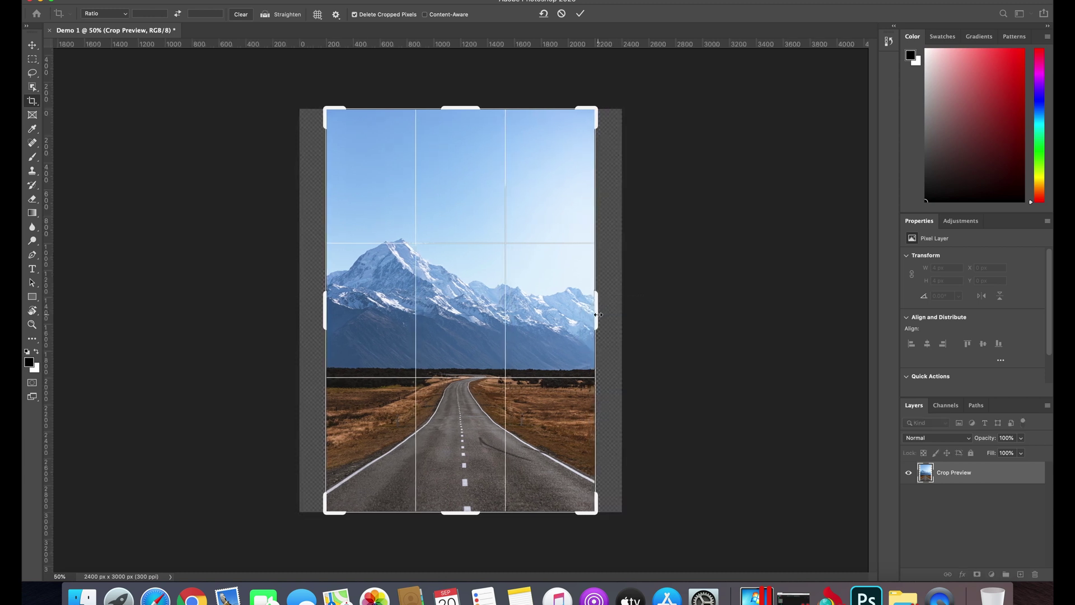
{"action": "key", "text": "Return"}
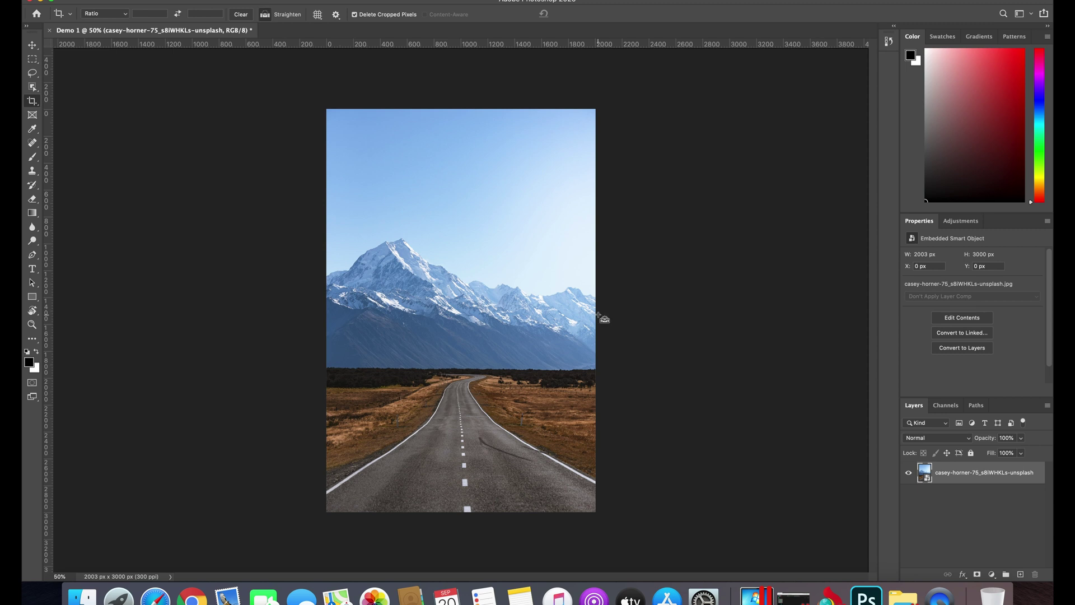
{"action": "key", "text": "super+0"}
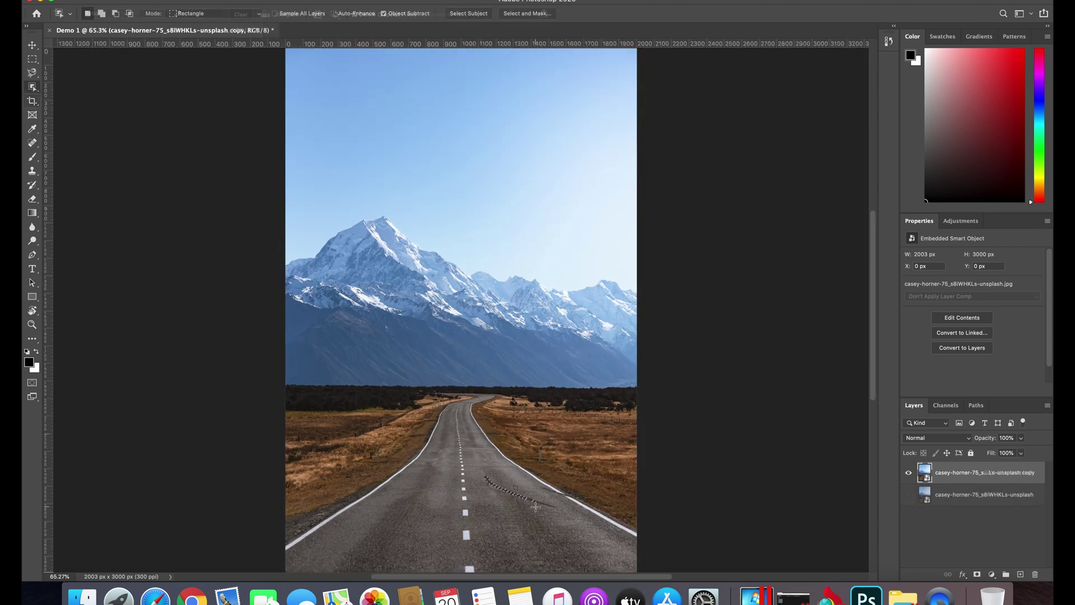
Outline the dark skid mark on the road with the Magnetic Lasso tool and trim the excess from the selection in subtract mode
{"action": "key", "text": "m"}
{"action": "left_click", "coordinate": [535, 507]}
{"action": "left_click", "coordinate": [38, 73]}
{"action": "left_click", "coordinate": [33, 326]}
{"action": "left_click_drag", "start_coordinate": [491, 479], "coordinate": [554, 514]}
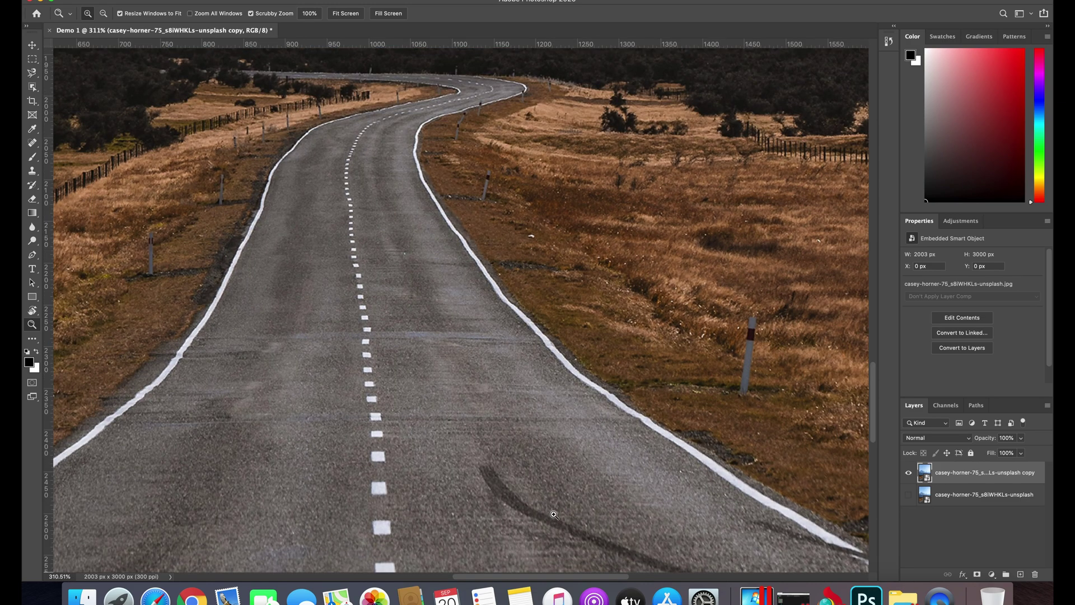
{"action": "key", "text": "space"}
{"action": "left_click_drag", "start_coordinate": [529, 441], "coordinate": [489, 388]}
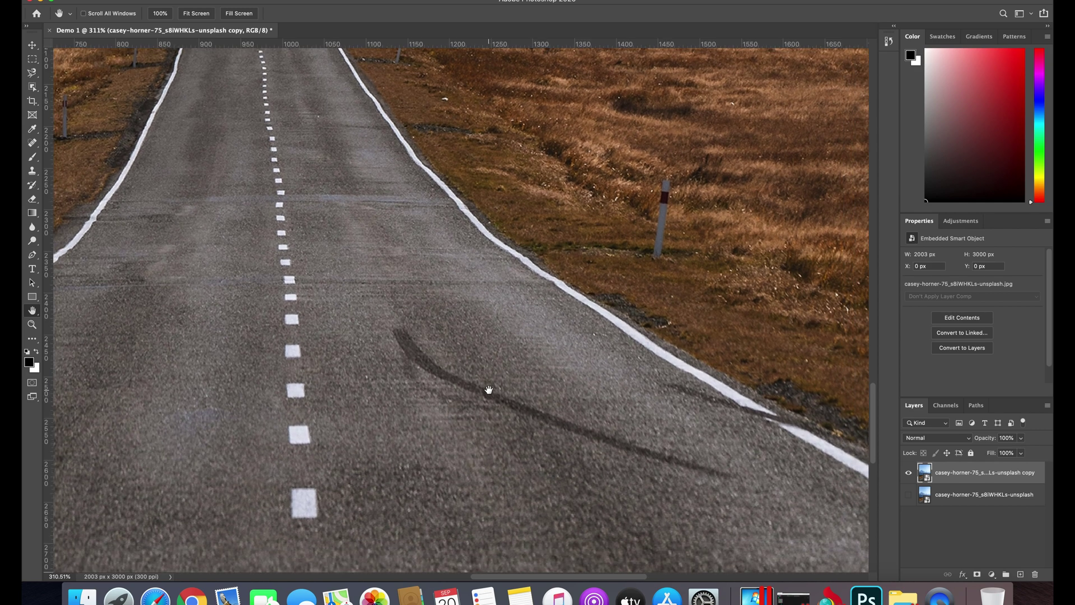
{"action": "left_click", "coordinate": [32, 73]}
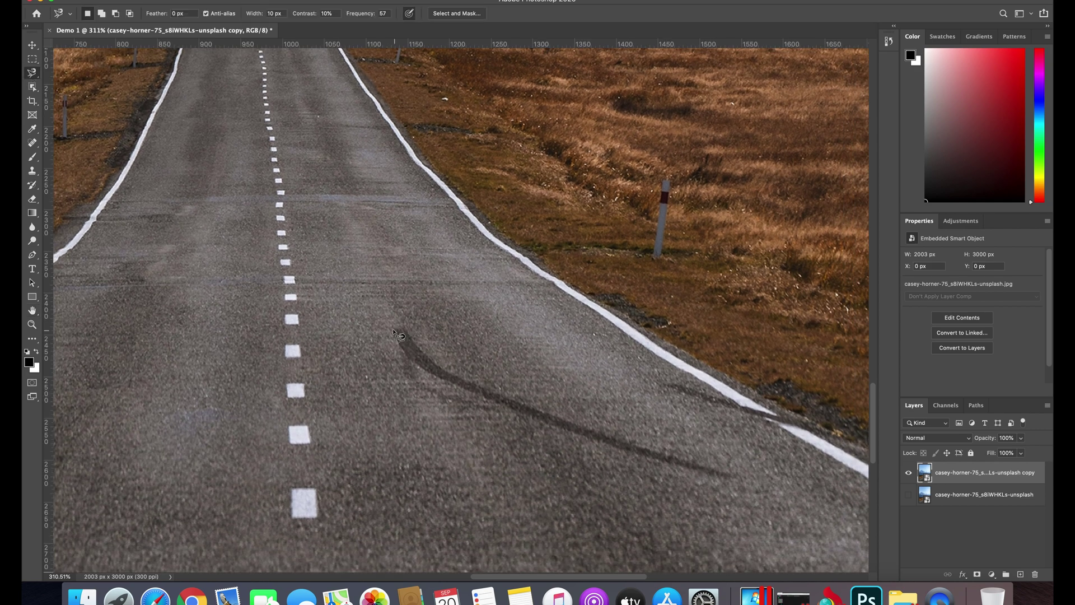
{"action": "left_click", "coordinate": [393, 331]}
{"action": "left_click", "coordinate": [425, 354]}
{"action": "left_click", "coordinate": [739, 474]}
{"action": "left_click", "coordinate": [739, 478]}
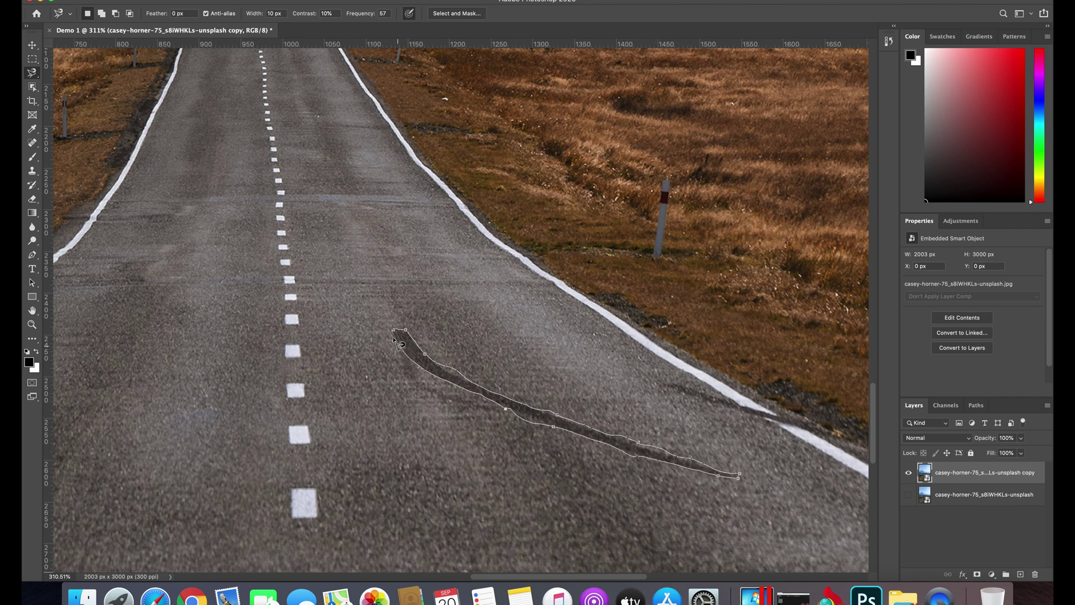
{"action": "left_click", "coordinate": [394, 331]}
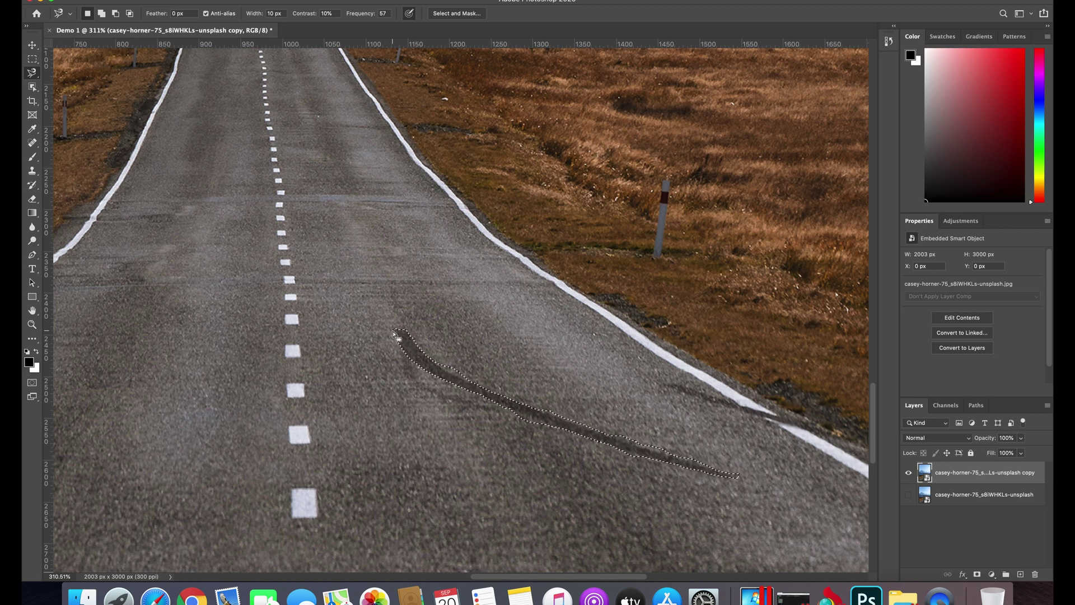
{"action": "left_click", "coordinate": [116, 16]}
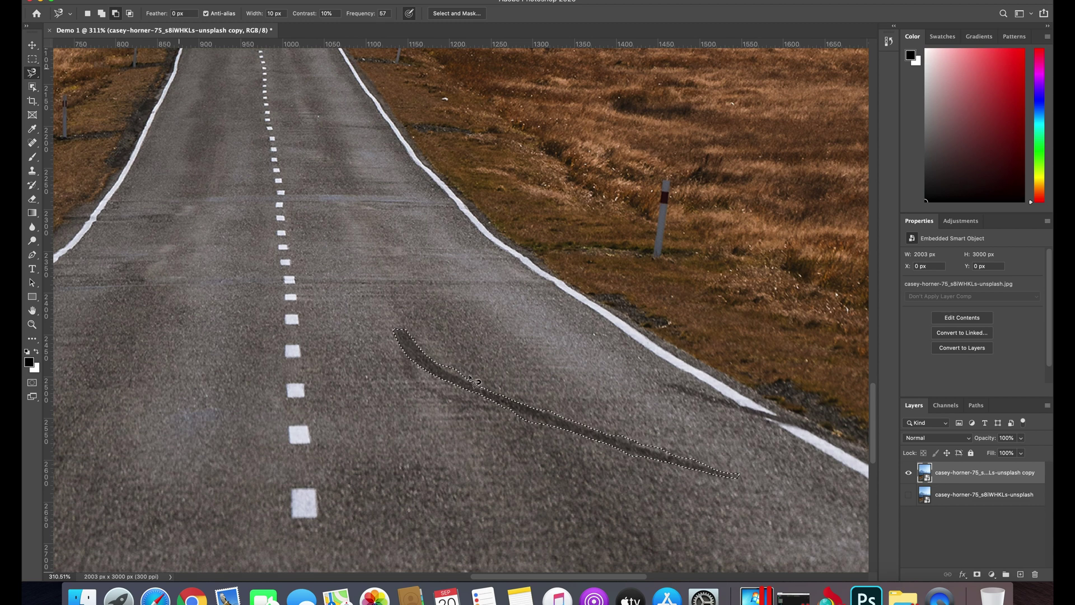
{"action": "left_click", "coordinate": [439, 361]}
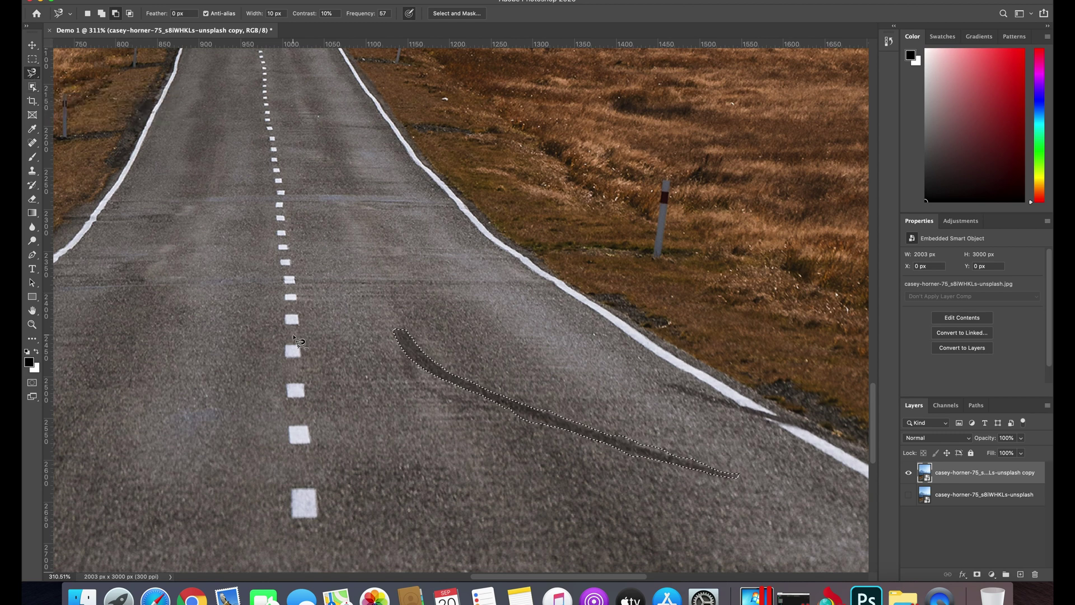
Try to delete the selected skid mark, and convert the copied smart object layer into an editable pixel layer
{"action": "key", "text": "Delete"}
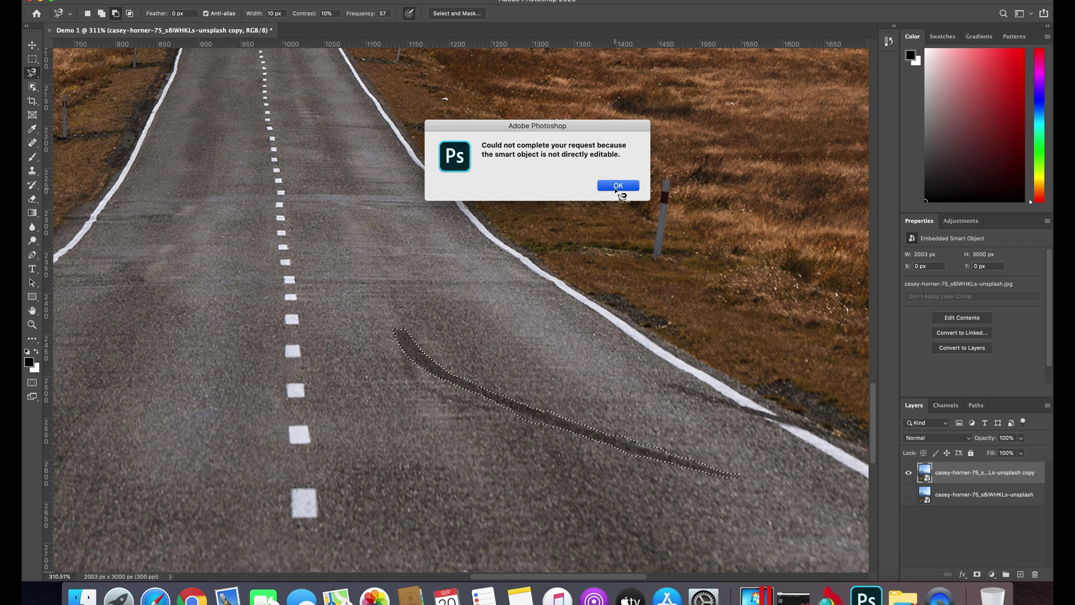
{"action": "left_click", "coordinate": [617, 189]}
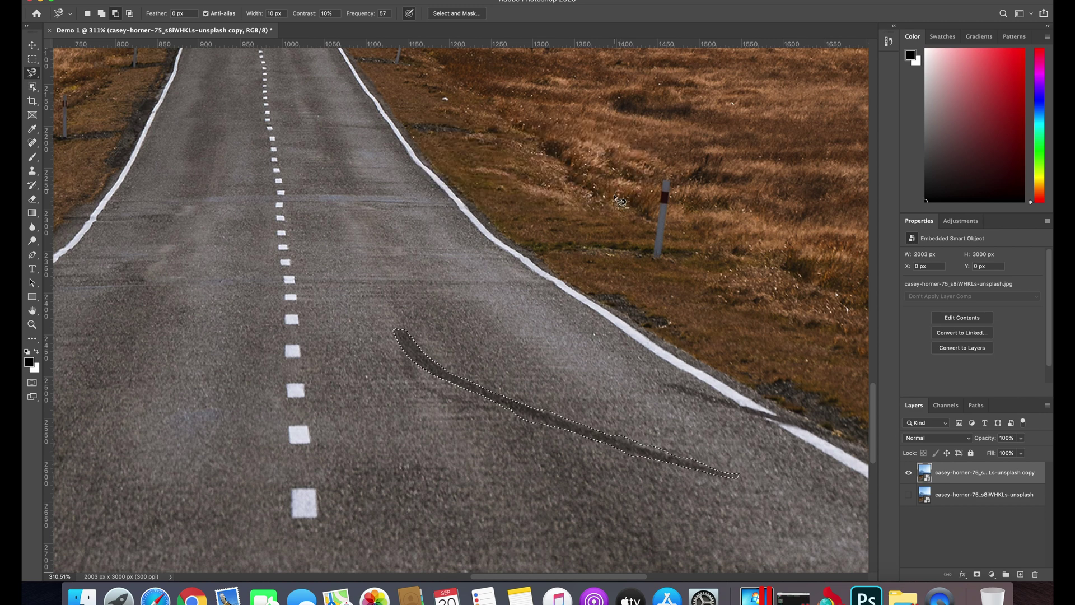
{"action": "right_click", "coordinate": [931, 481]}
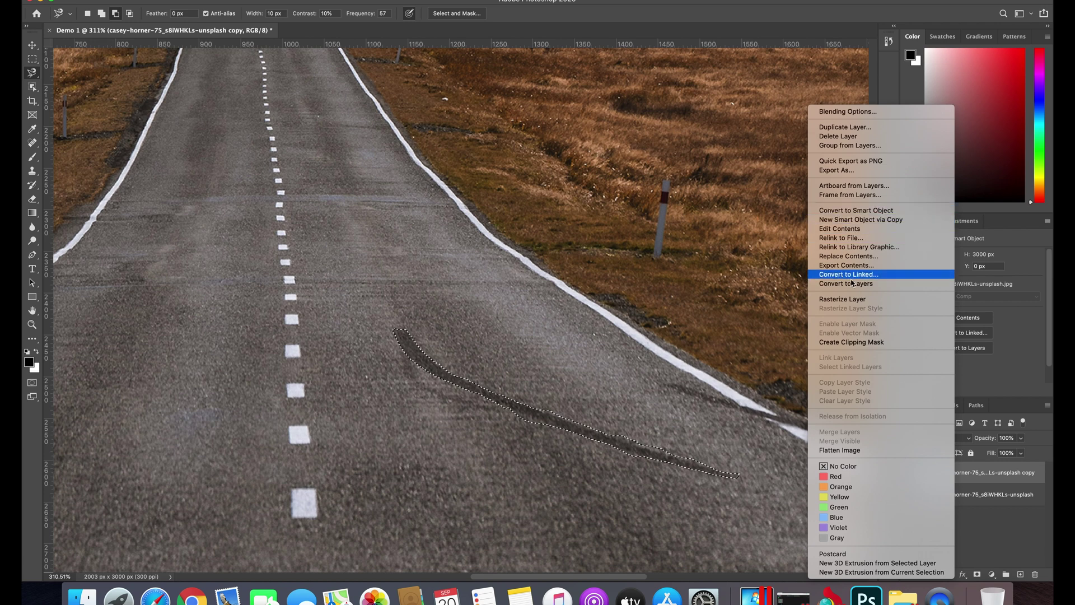
{"action": "left_click", "coordinate": [849, 284]}
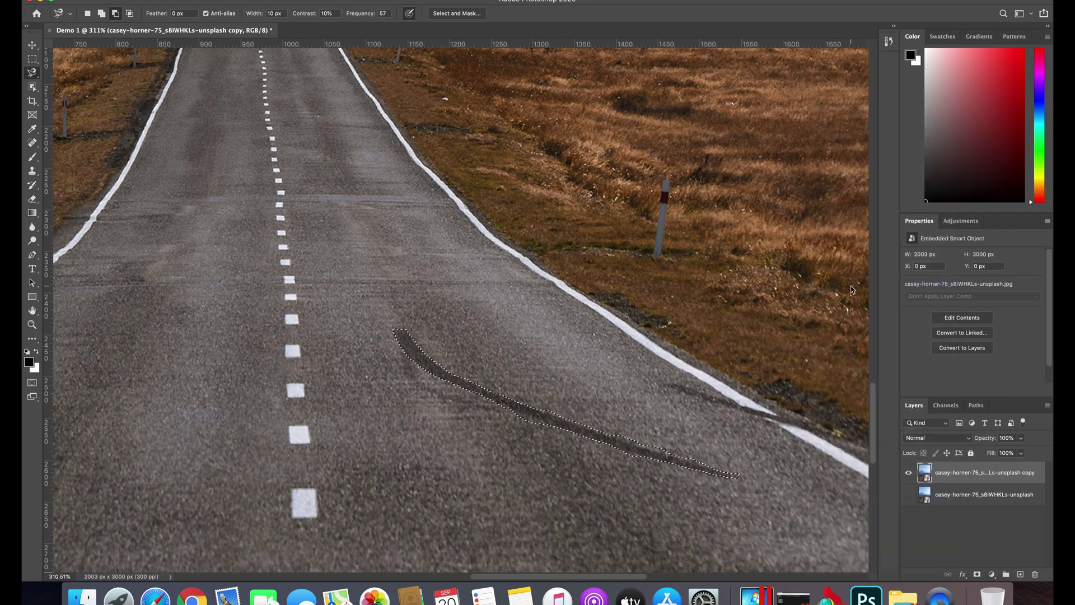
{"action": "left_click", "coordinate": [608, 189]}
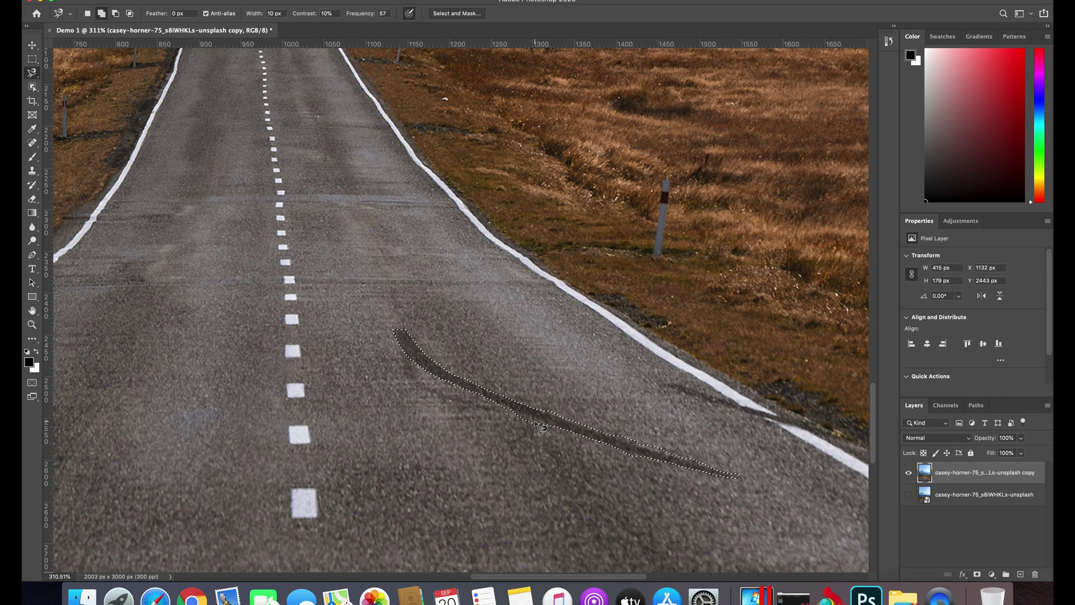
Fill the selected skid mark using Content-Aware contents with Color Adaptation, Normal mode and 100% opacity, and clear the selection
{"action": "key", "text": "shift+BackSpace"}
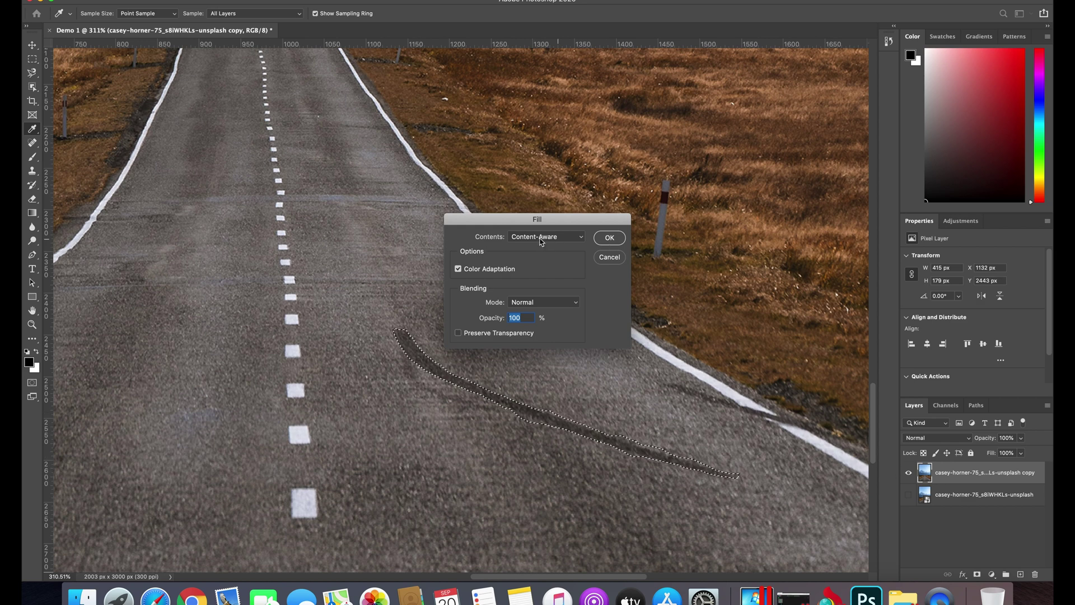
{"action": "left_click", "coordinate": [580, 238]}
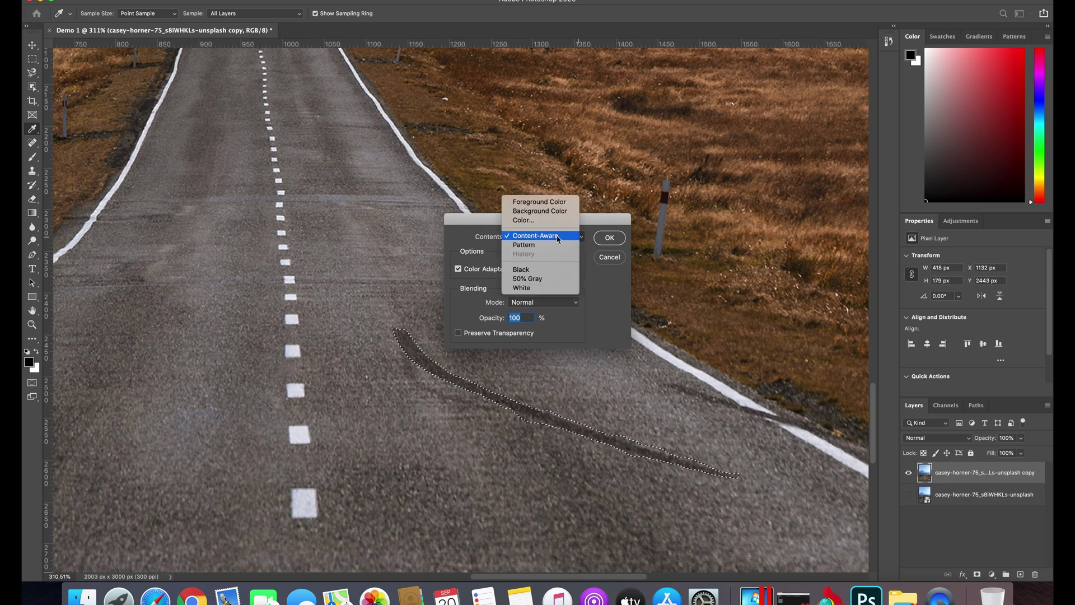
{"action": "left_click", "coordinate": [560, 239]}
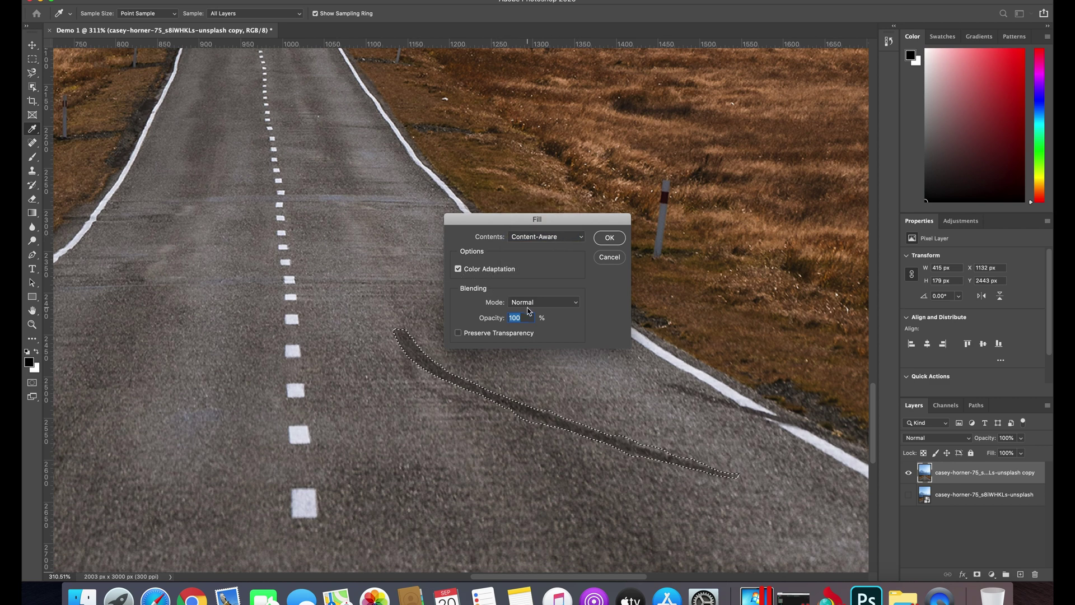
{"action": "left_click", "coordinate": [609, 238]}
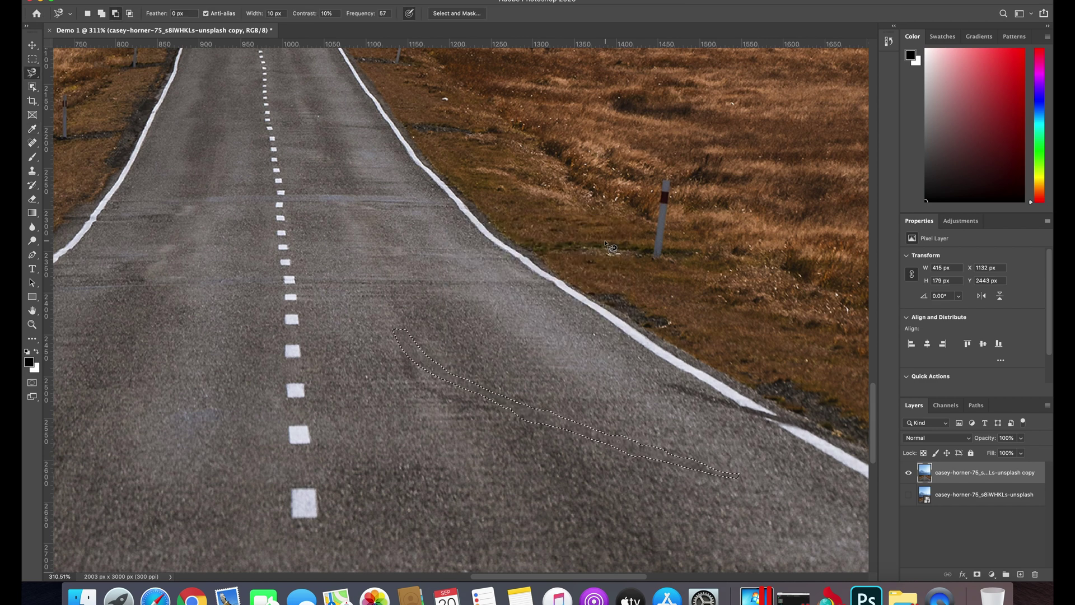
{"action": "key", "text": "m"}
{"action": "key", "text": "super+0"}
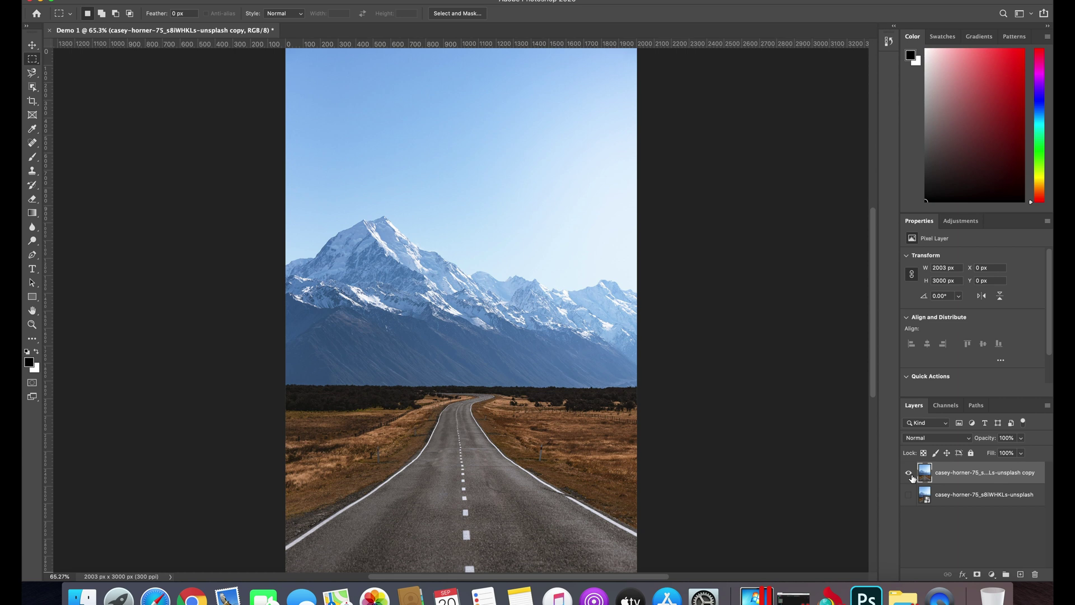
Compare the retouched copy with the original photo by toggling the visibility of both layers, leaving only the copy shown
{"action": "left_click", "coordinate": [908, 495]}
{"action": "left_click", "coordinate": [909, 473]}
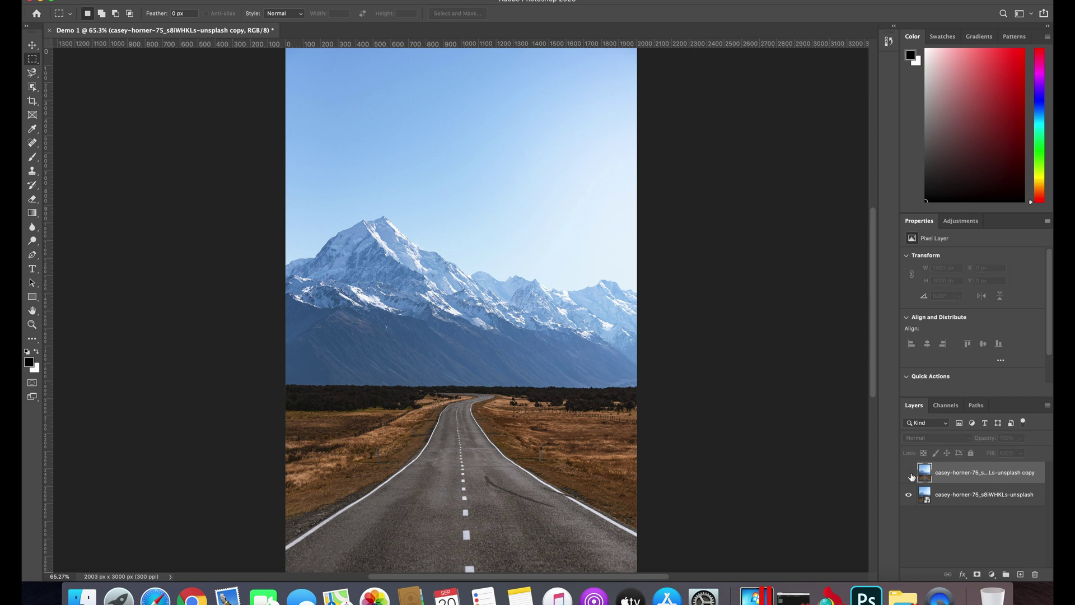
{"action": "left_click", "coordinate": [910, 474]}
{"action": "left_click", "coordinate": [910, 475]}
{"action": "left_click", "coordinate": [910, 474]}
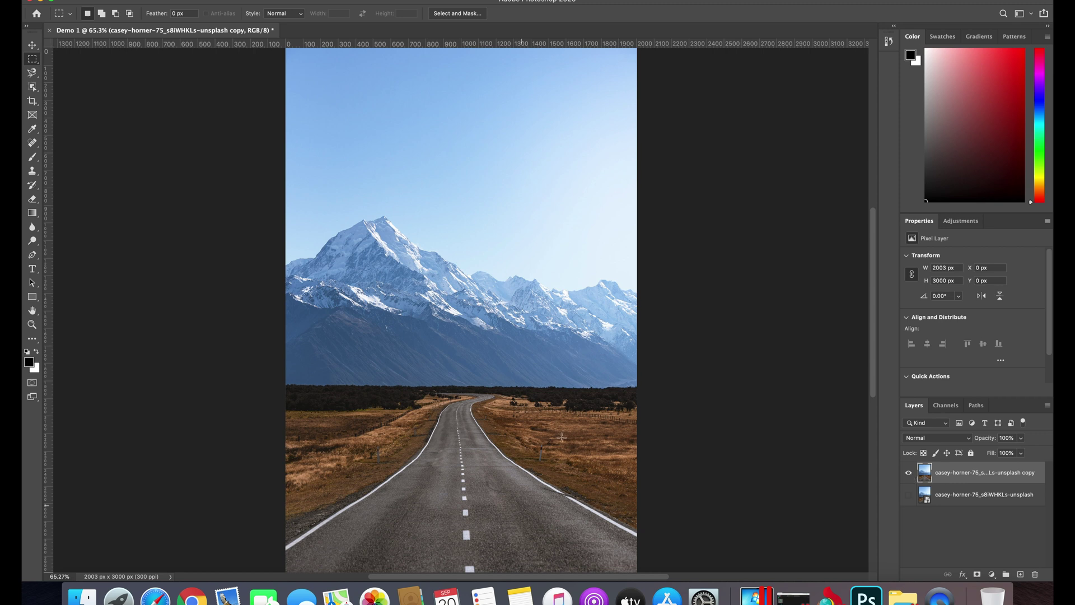
{"action": "left_click", "coordinate": [909, 495]}
{"action": "left_click", "coordinate": [910, 495]}
{"action": "left_click", "coordinate": [910, 474]}
{"action": "left_click", "coordinate": [910, 475]}
{"action": "left_click", "coordinate": [910, 475]}
{"action": "left_click", "coordinate": [910, 475]}
{"action": "left_click", "coordinate": [910, 475], "text": "alt"}
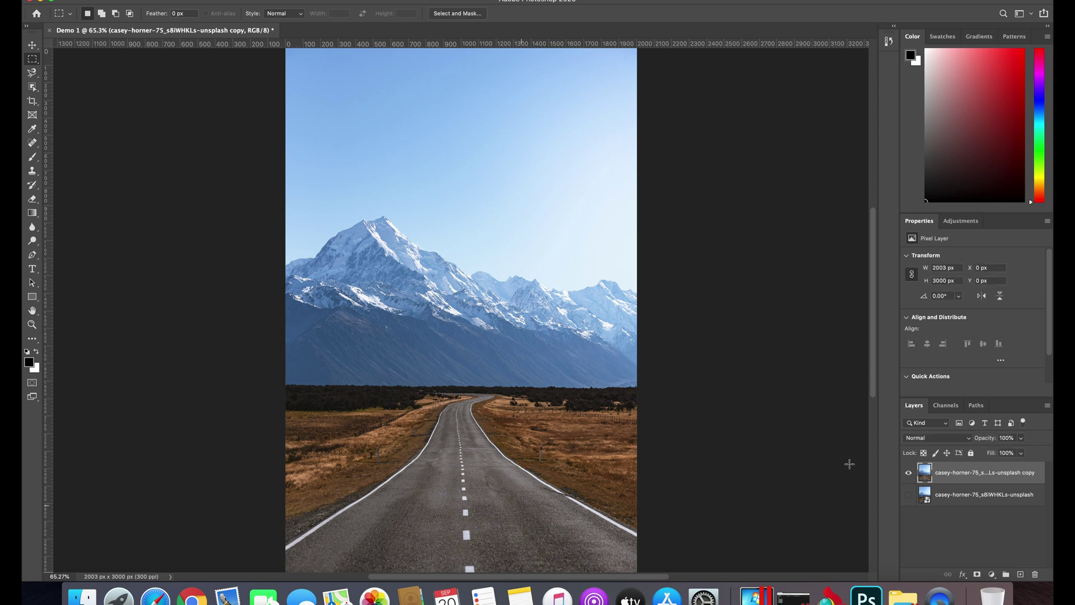